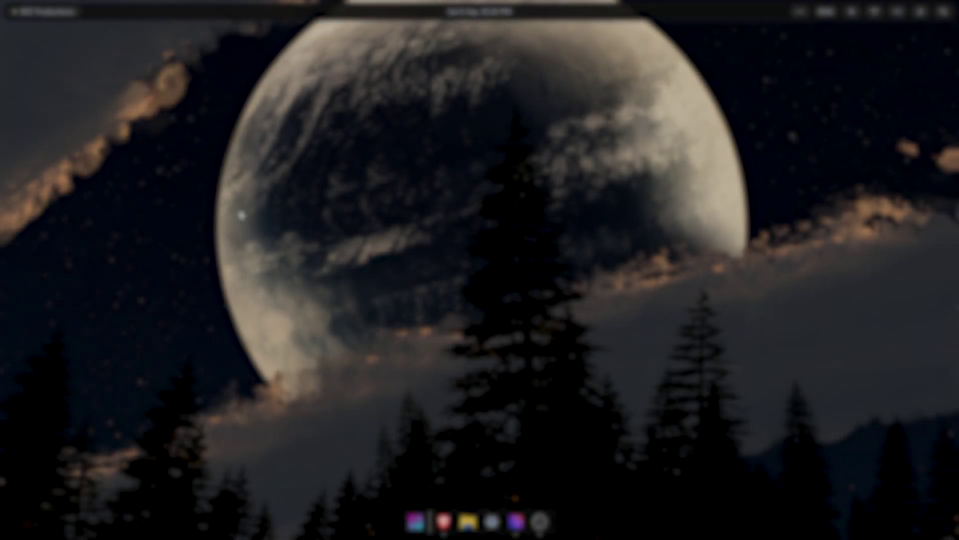
Expand the quick settings sound panel and test the volume slider, leaving it at full.
{"action": "left_click", "coordinate": [943, 12]}
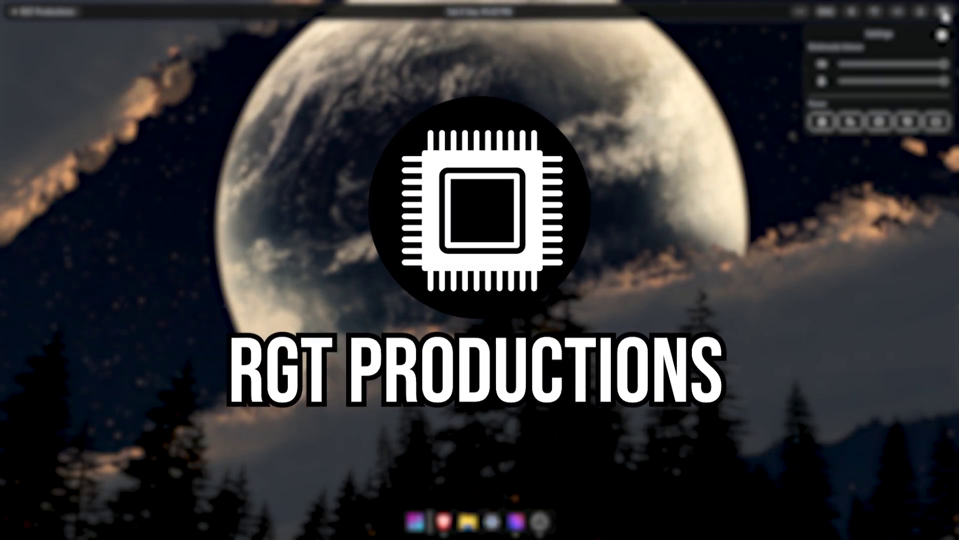
{"action": "left_click", "coordinate": [899, 14]}
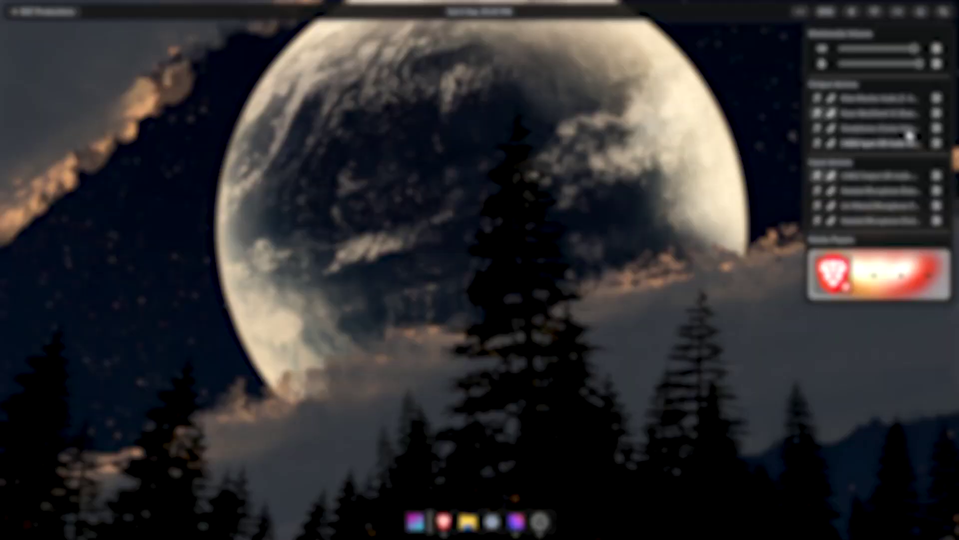
{"action": "mouse_move", "coordinate": [919, 64]}
{"action": "left_mouse_down"}
{"action": "mouse_move", "coordinate": [849, 64]}
{"action": "mouse_move", "coordinate": [918, 64]}
{"action": "left_mouse_up"}
{"action": "left_click", "coordinate": [784, 128]}
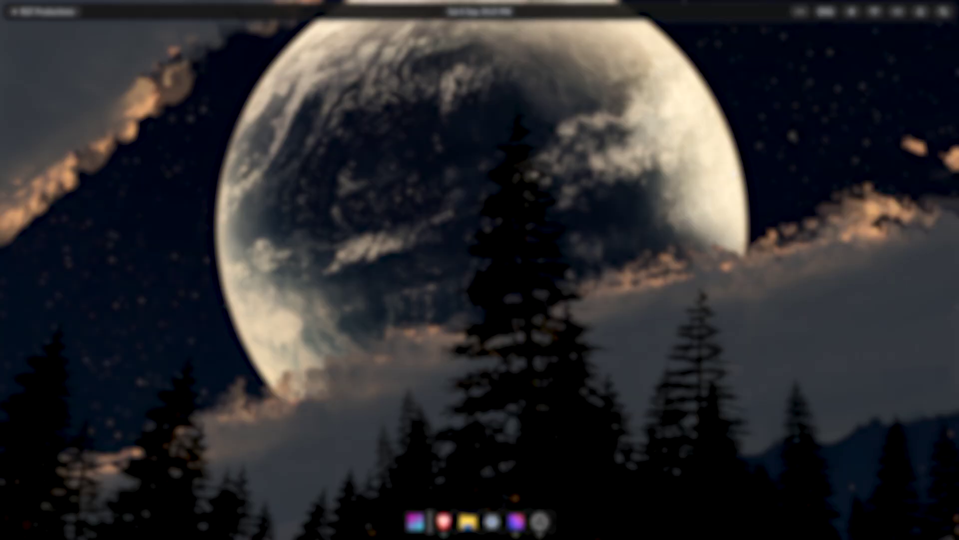
Open the Bluetooth devices panel, close the user menu, and open Seelen UI settings on Monitors.
{"action": "left_click", "coordinate": [853, 13]}
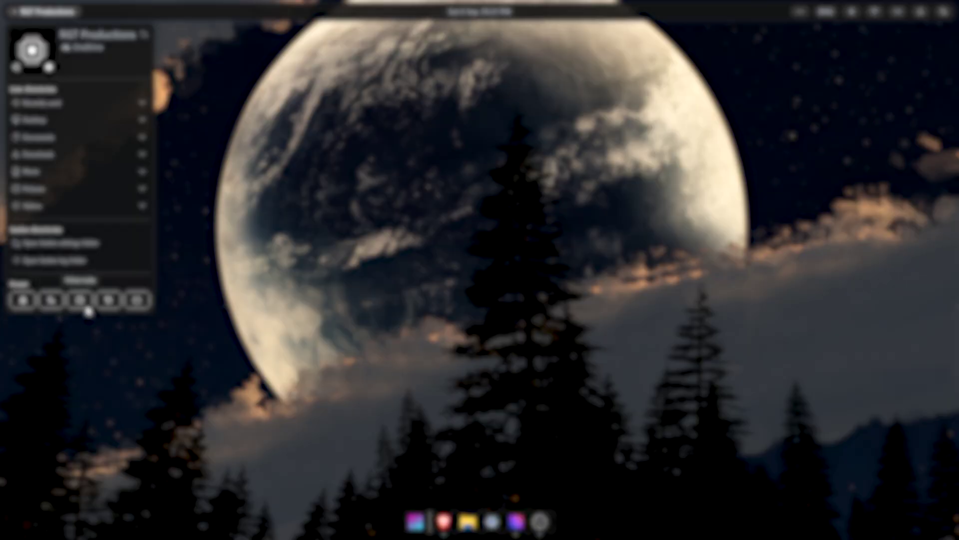
{"action": "left_click", "coordinate": [489, 367]}
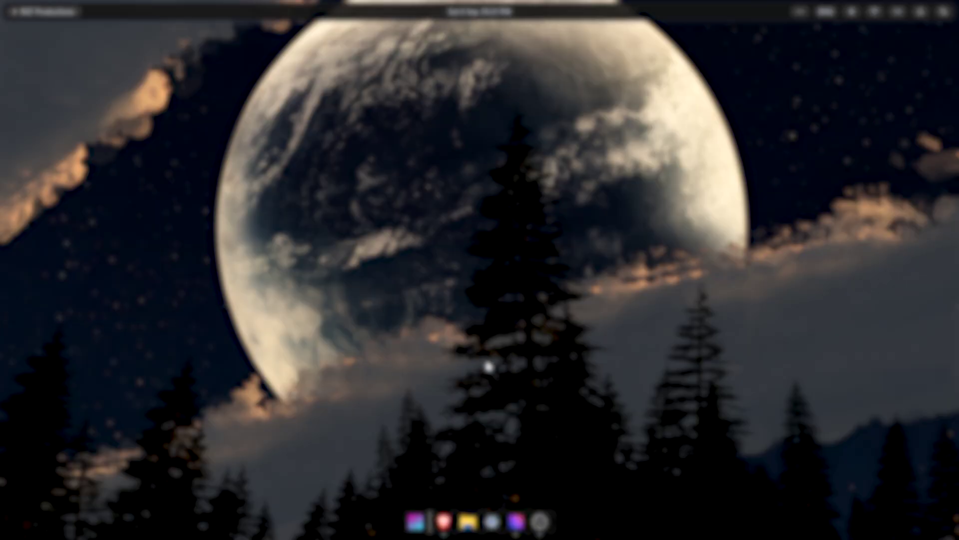
{"action": "left_click", "coordinate": [516, 521]}
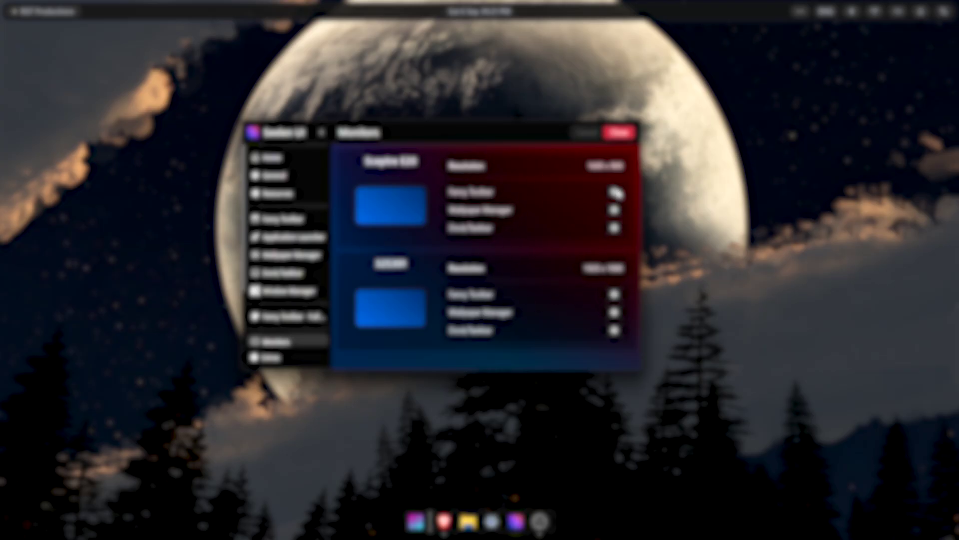
Open and close the first monitor's per-monitor Fancy Toolbar options popup twice.
{"action": "left_click", "coordinate": [615, 194]}
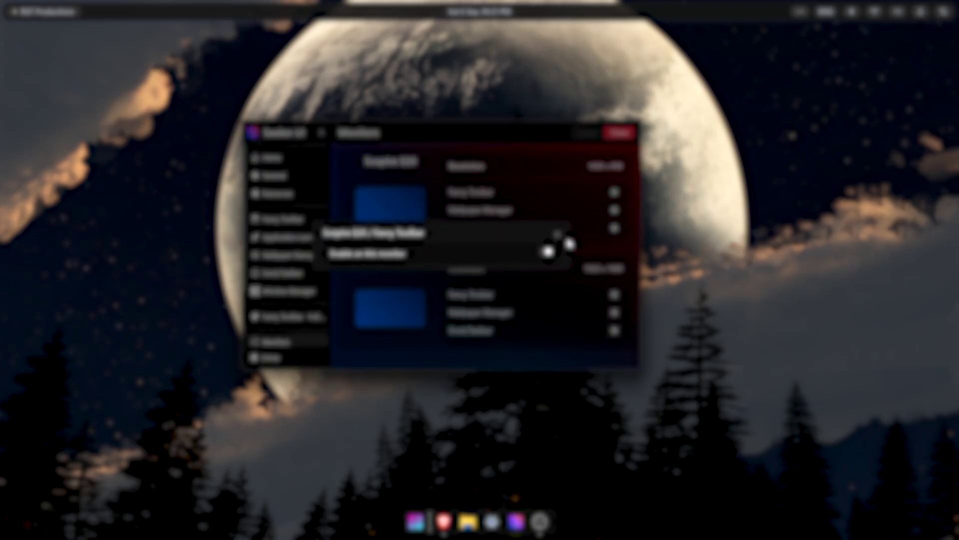
{"action": "left_click", "coordinate": [575, 237]}
{"action": "left_click", "coordinate": [614, 228]}
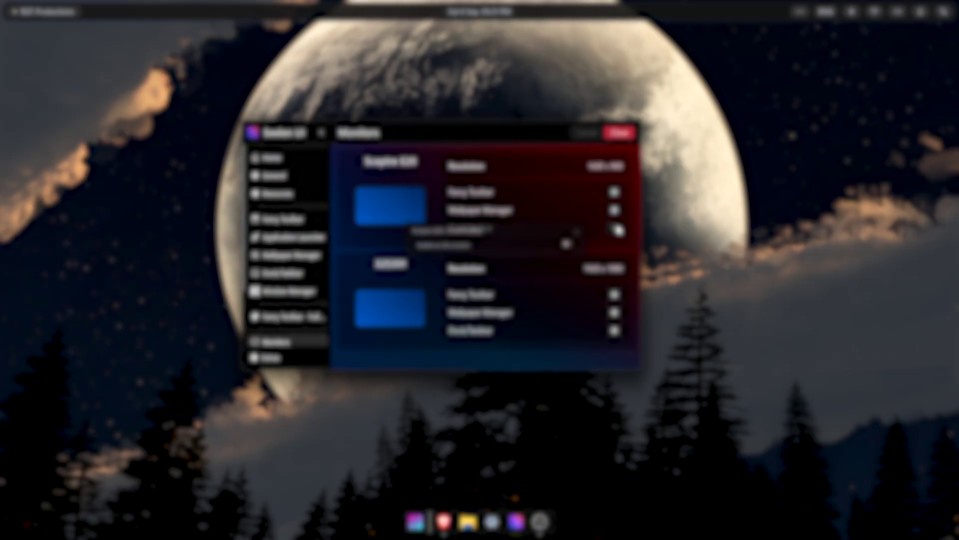
{"action": "left_click", "coordinate": [487, 266]}
Browse the Fancy Toolbar, Application Launcher, Wallpaper Manager, Dock/Taskbar and Window Manager settings pages.
{"action": "left_click", "coordinate": [283, 219]}
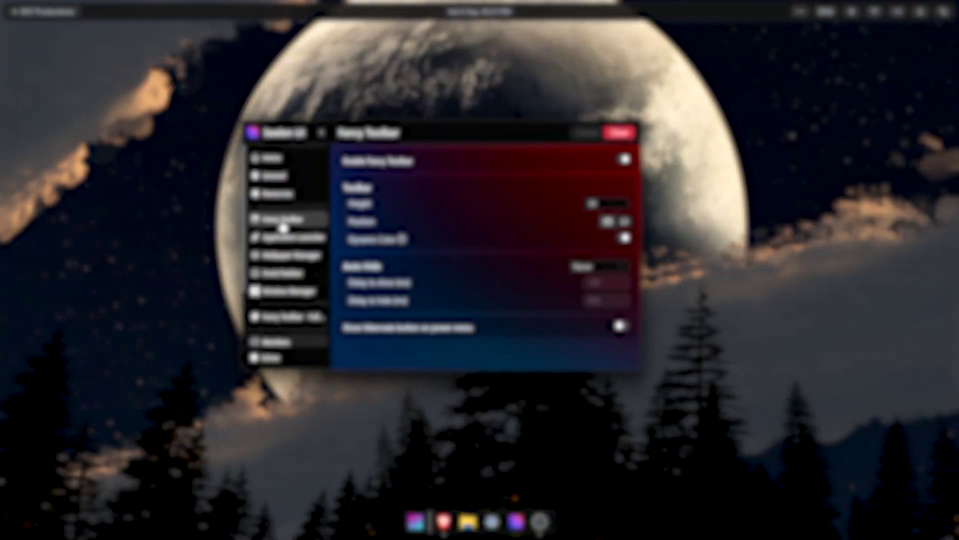
{"action": "left_click", "coordinate": [284, 240]}
{"action": "left_click", "coordinate": [285, 258]}
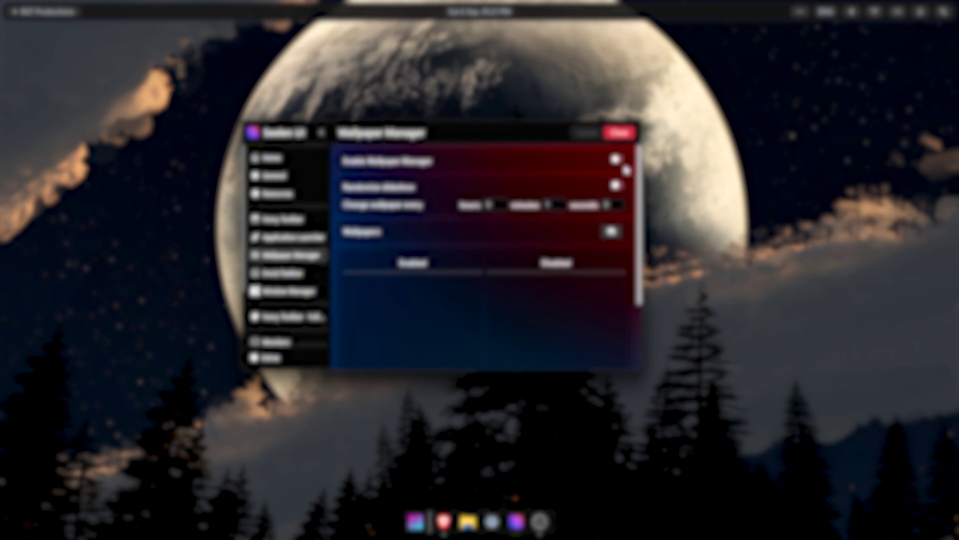
{"action": "left_click", "coordinate": [290, 274]}
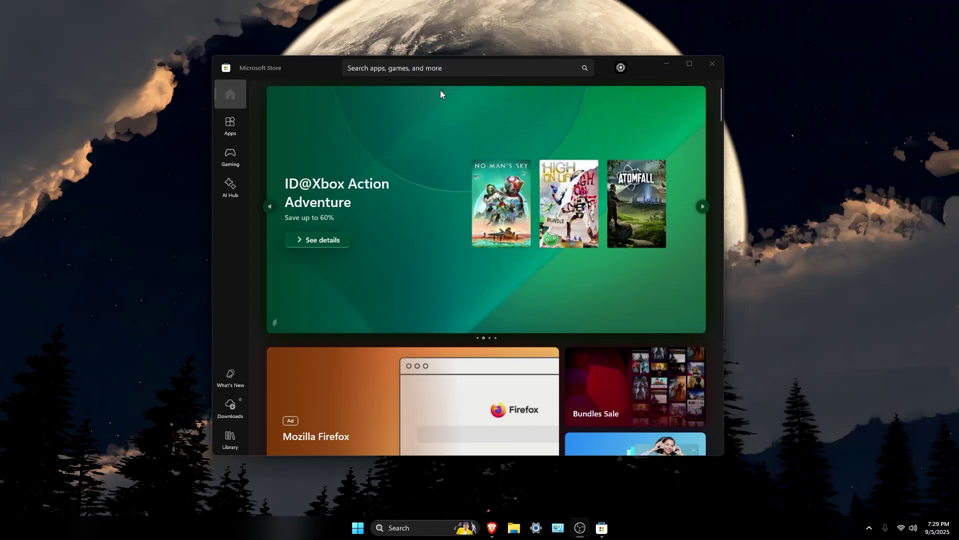
{"action": "left_click", "coordinate": [436, 70]}
Search Microsoft Store for 'seleenui' and open the Seelen UI listing.
{"action": "type", "text": "seleenui"}
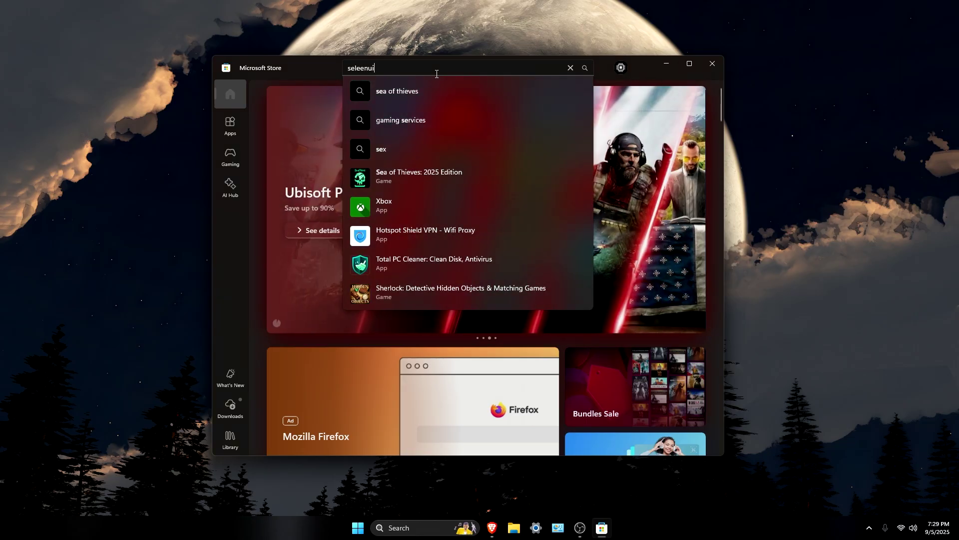
{"action": "key", "text": "Return"}
{"action": "left_click", "coordinate": [425, 190]}
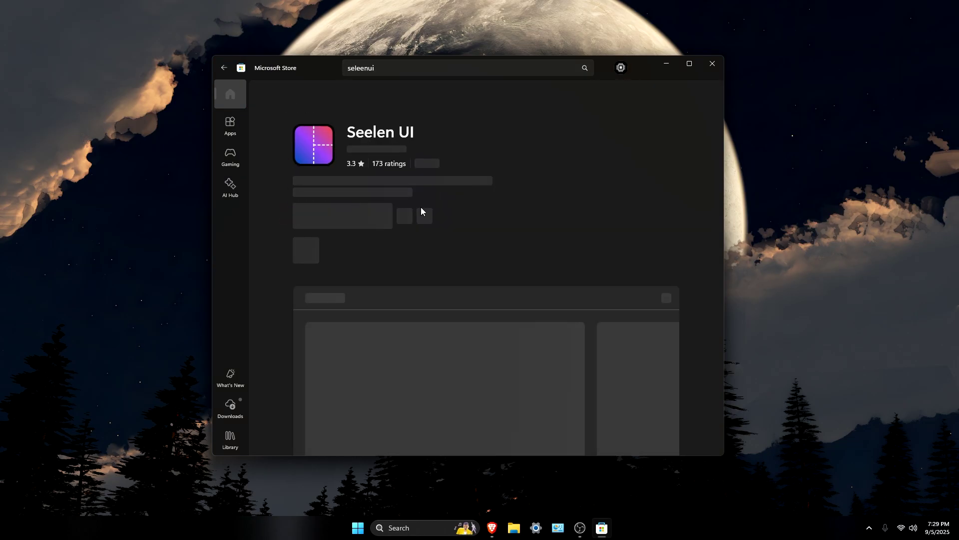
Launch Seelen UI from Start's Recommended items and minimize the Store window.
{"action": "left_click", "coordinate": [367, 530]}
{"action": "left_click", "coordinate": [511, 434]}
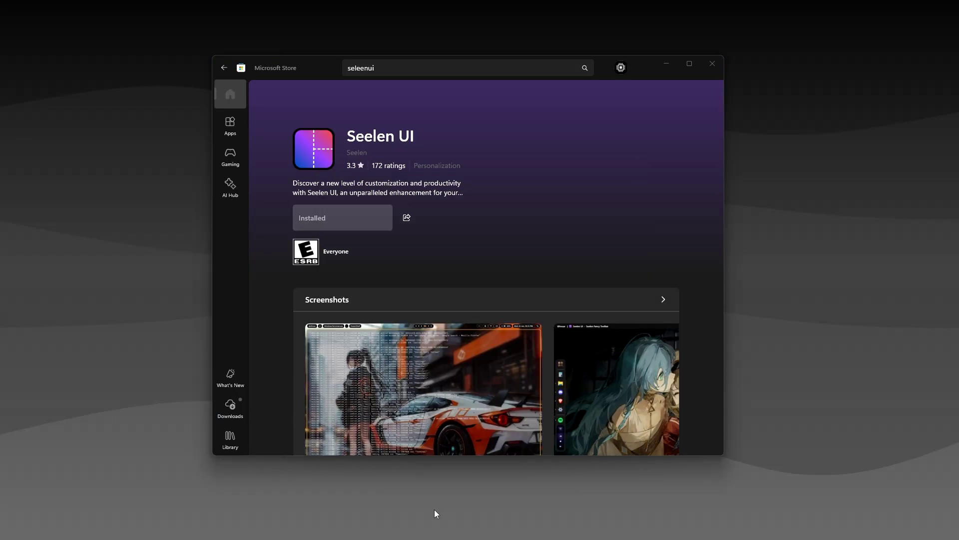
{"action": "left_click", "coordinate": [667, 64]}
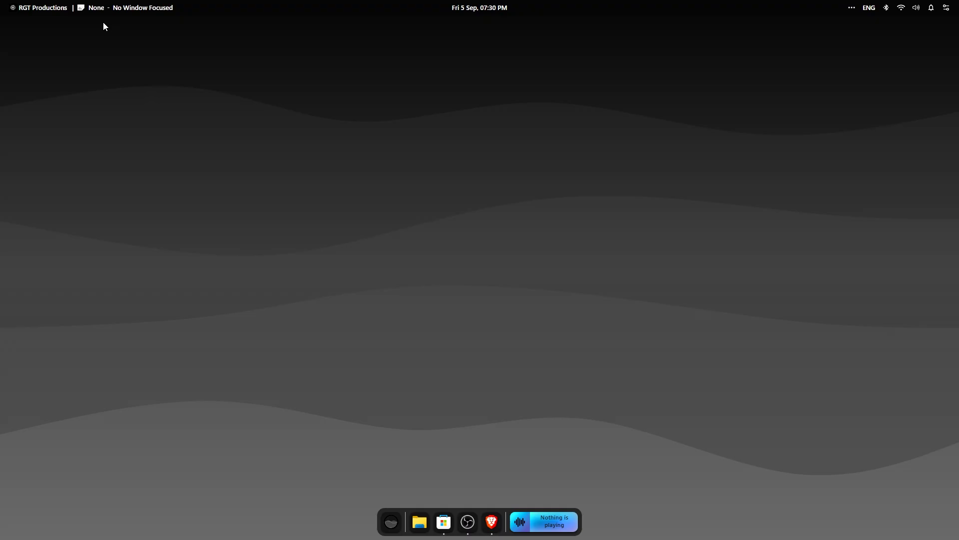
View the Window Manager, Home and General pages of the Seelen UI settings.
{"action": "left_click", "coordinate": [386, 526]}
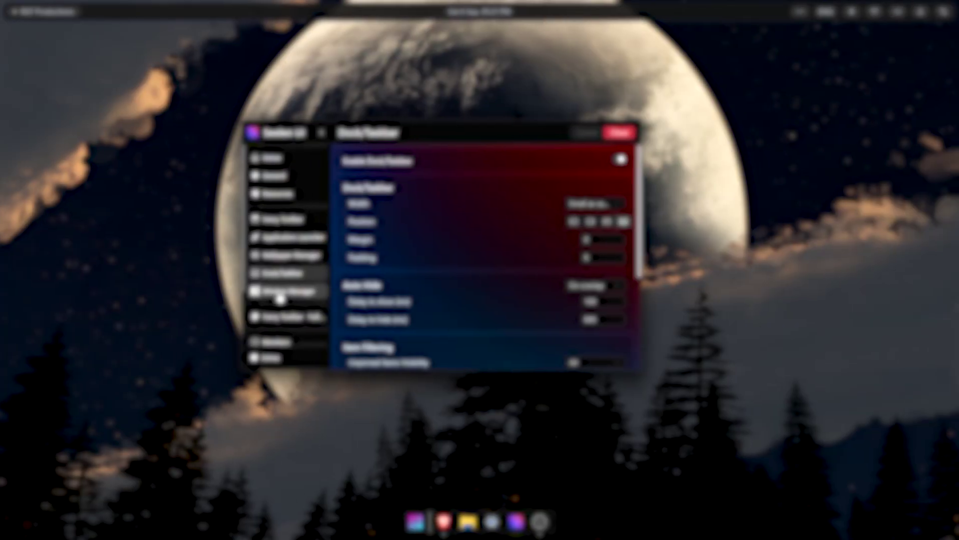
{"action": "left_click", "coordinate": [280, 297]}
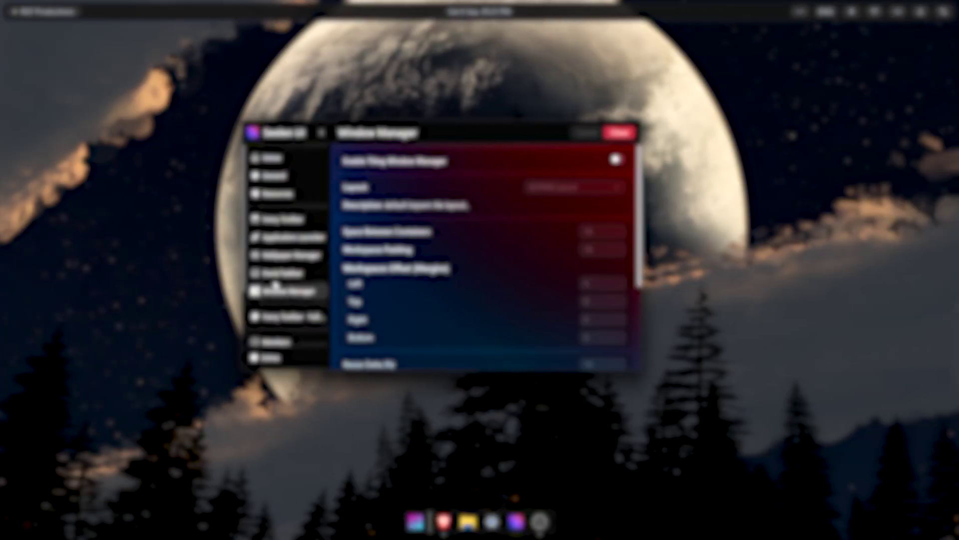
{"action": "left_click", "coordinate": [271, 159]}
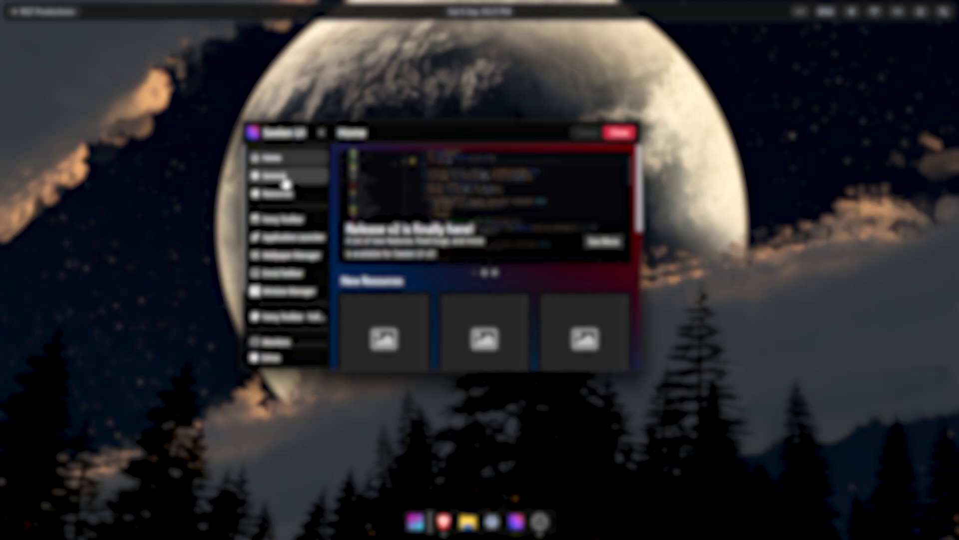
{"action": "left_click", "coordinate": [279, 177]}
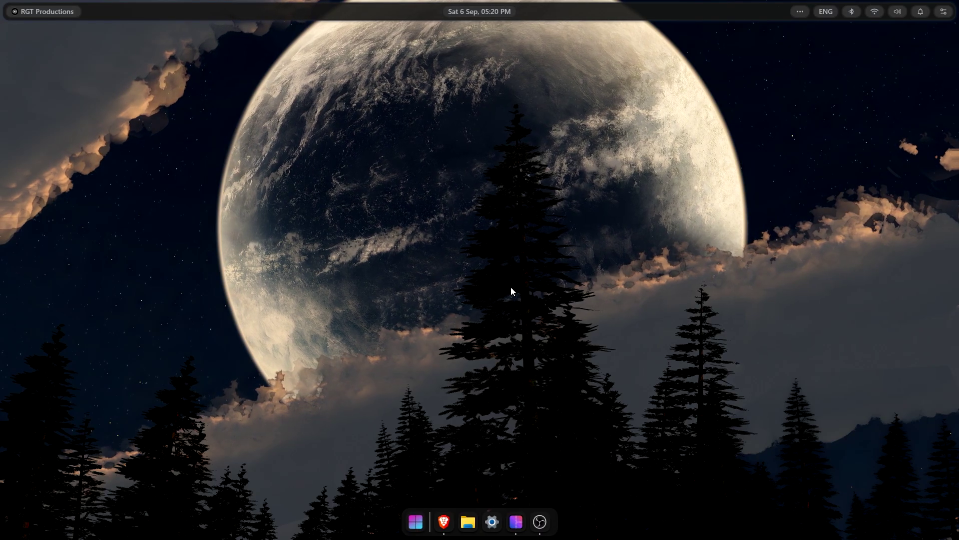
Show the audio device lists and set Headphones for communications and CABLE Input for multimedia.
{"action": "left_click", "coordinate": [943, 11]}
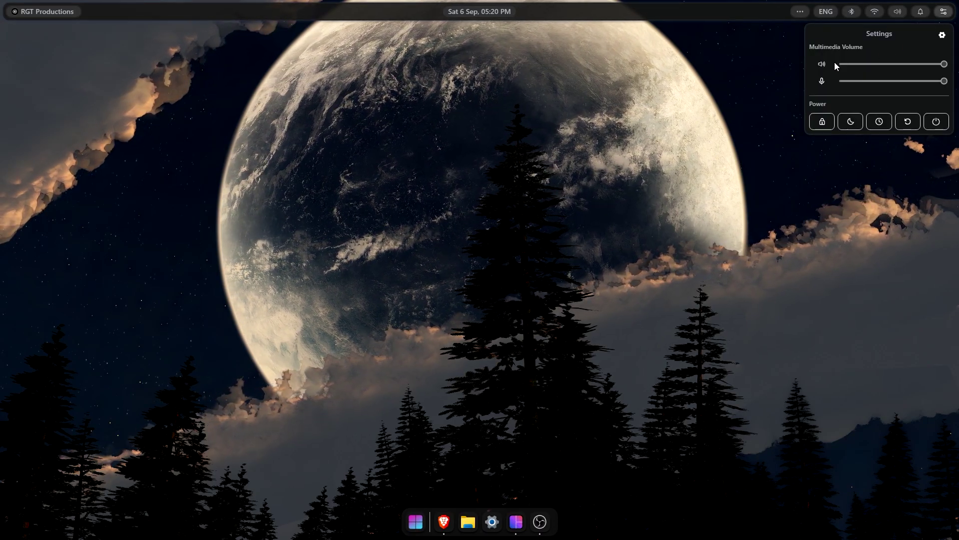
{"action": "left_click", "coordinate": [898, 13]}
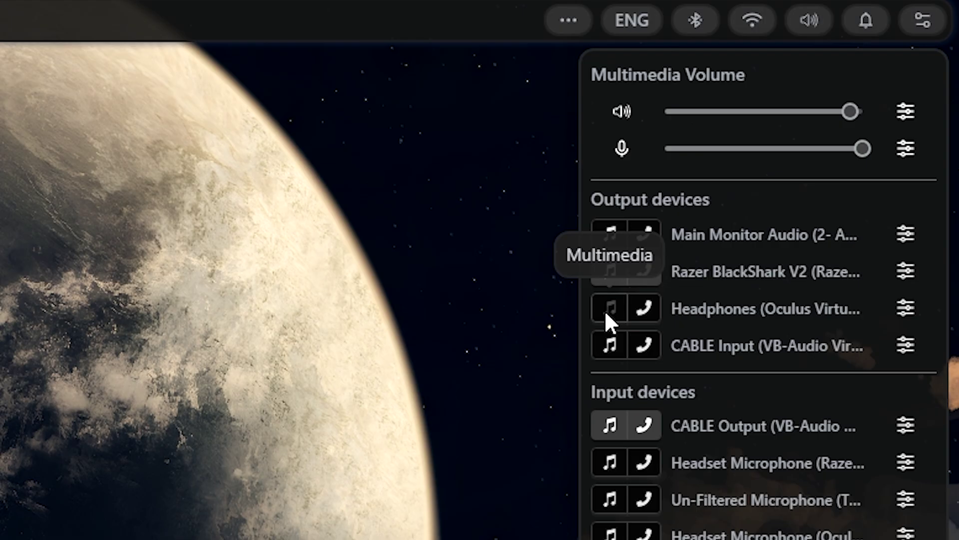
{"action": "left_click", "coordinate": [606, 313]}
{"action": "left_click", "coordinate": [639, 312]}
{"action": "left_click", "coordinate": [618, 343]}
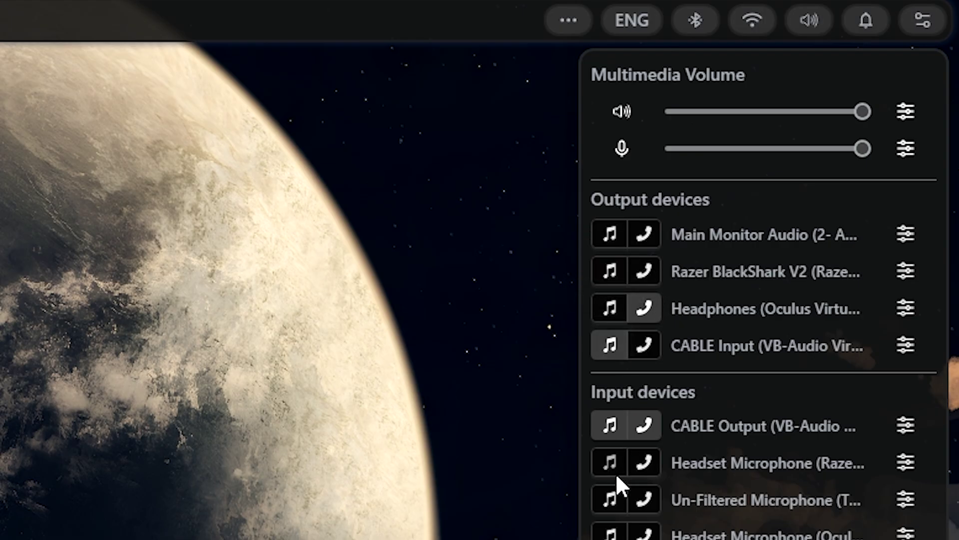
Make Razer BlackShark V2 the output, CABLE Output the communications input, then show tray apps.
{"action": "left_click", "coordinate": [643, 461]}
{"action": "left_click", "coordinate": [641, 274]}
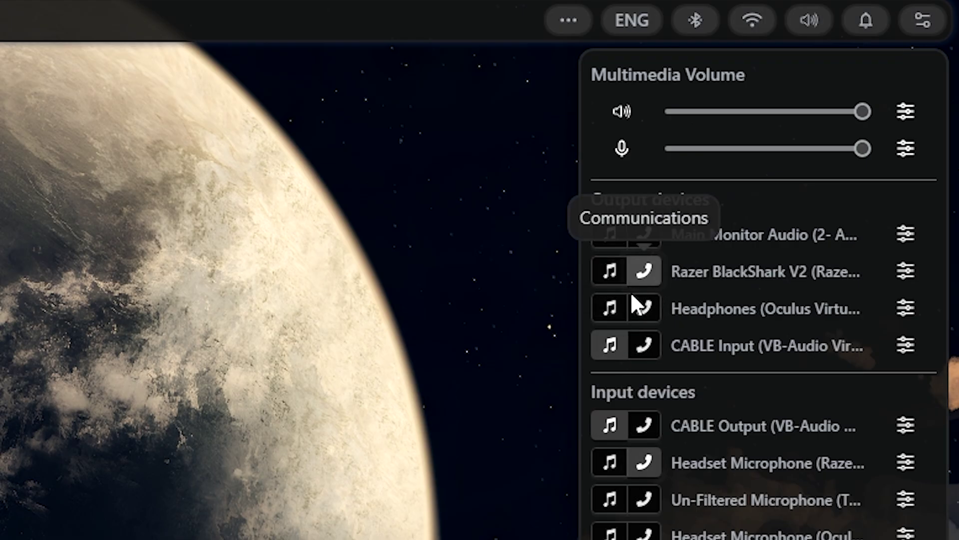
{"action": "left_click", "coordinate": [612, 307]}
{"action": "left_click", "coordinate": [615, 270]}
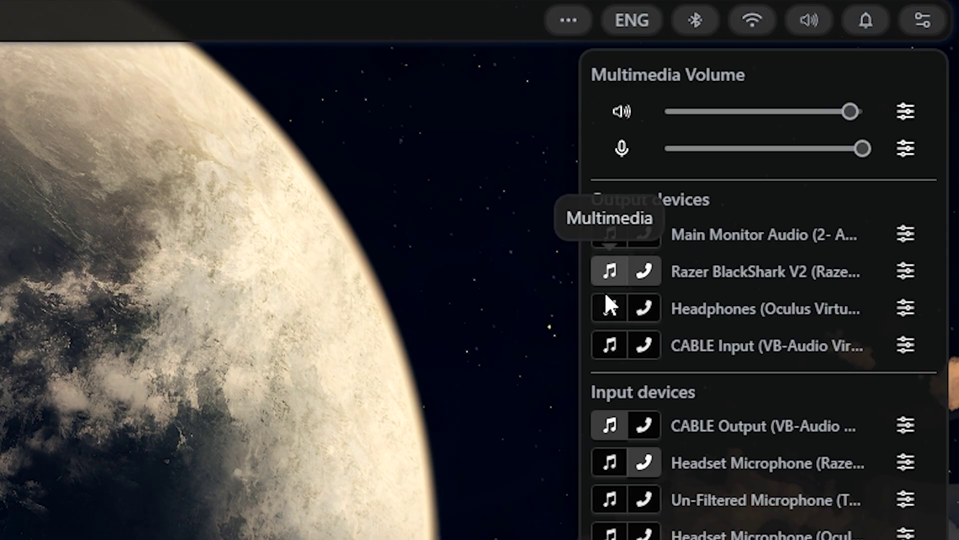
{"action": "left_click", "coordinate": [637, 426]}
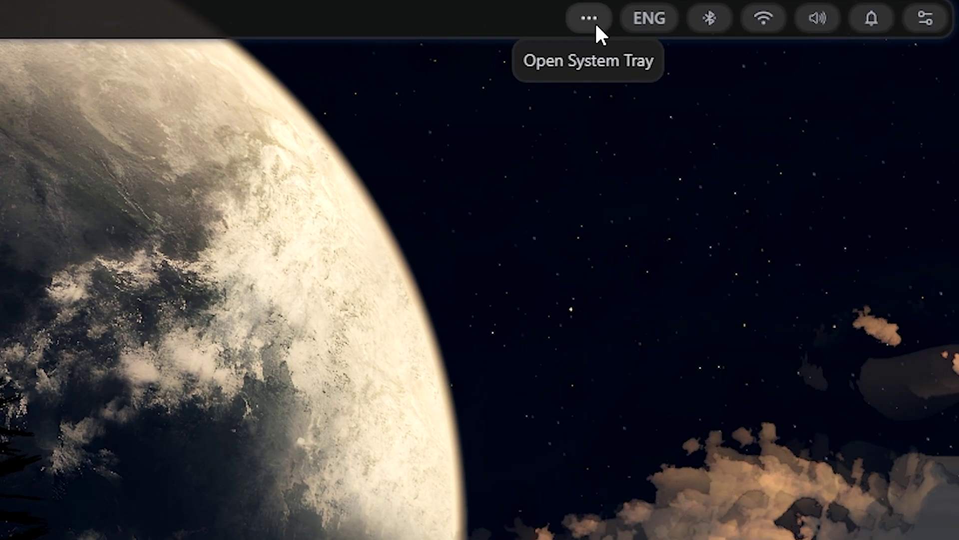
{"action": "left_click", "coordinate": [572, 21]}
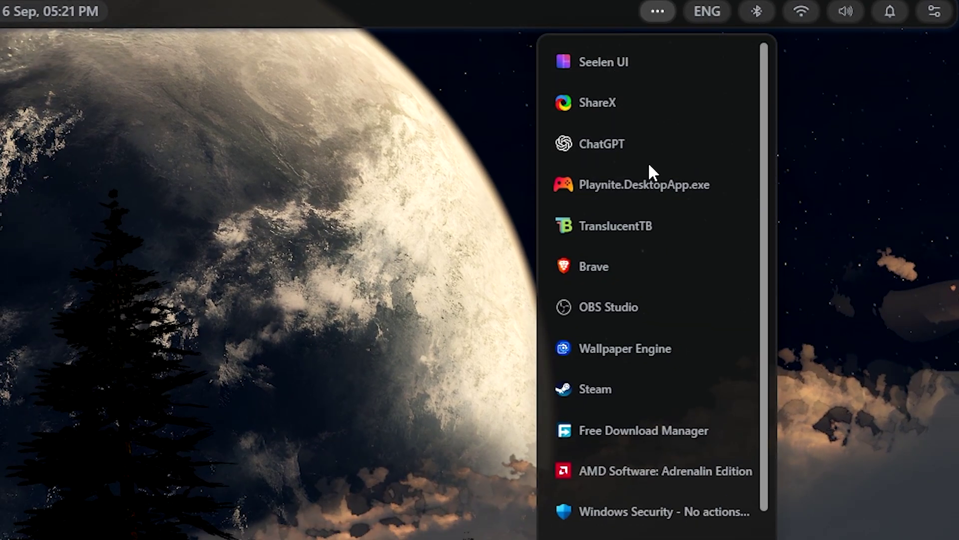
Scroll down and back up through the tray app list.
{"action": "scroll", "coordinate": [644, 170], "scroll_direction": "down", "scroll_amount": 2}
{"action": "scroll", "coordinate": [660, 115], "scroll_direction": "up", "scroll_amount": 2}
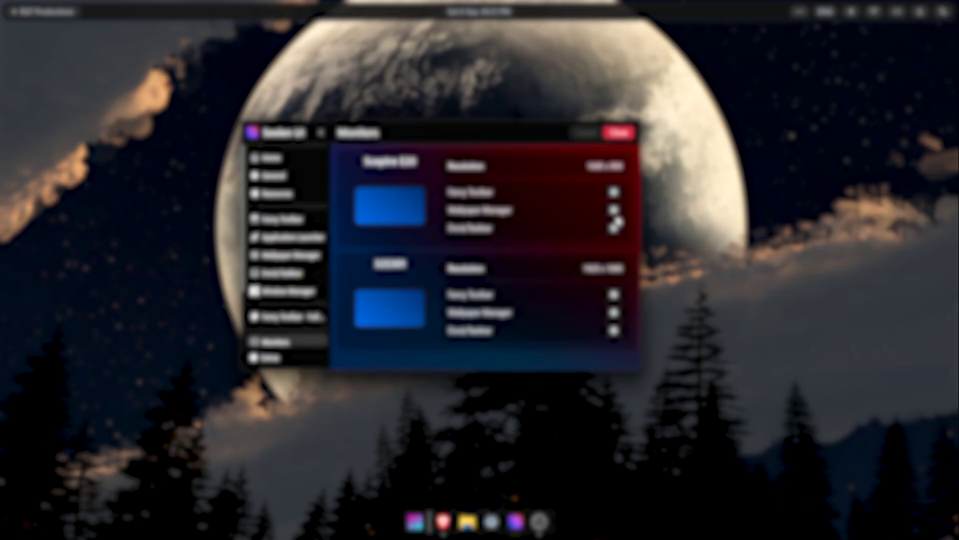
Inspect and close the Graphics 620 monitor's Fancy Toolbar and dock options popups.
{"action": "left_click", "coordinate": [616, 194]}
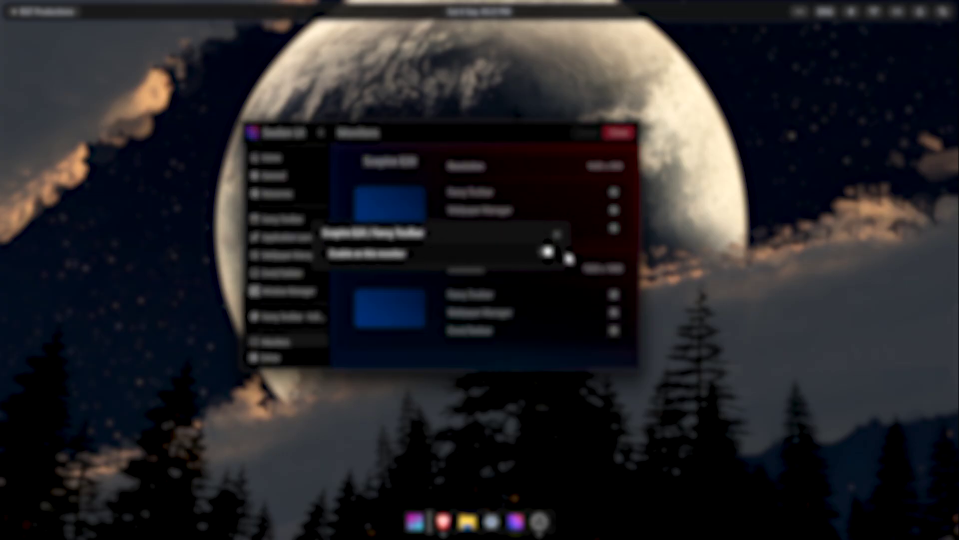
{"action": "left_click", "coordinate": [583, 238]}
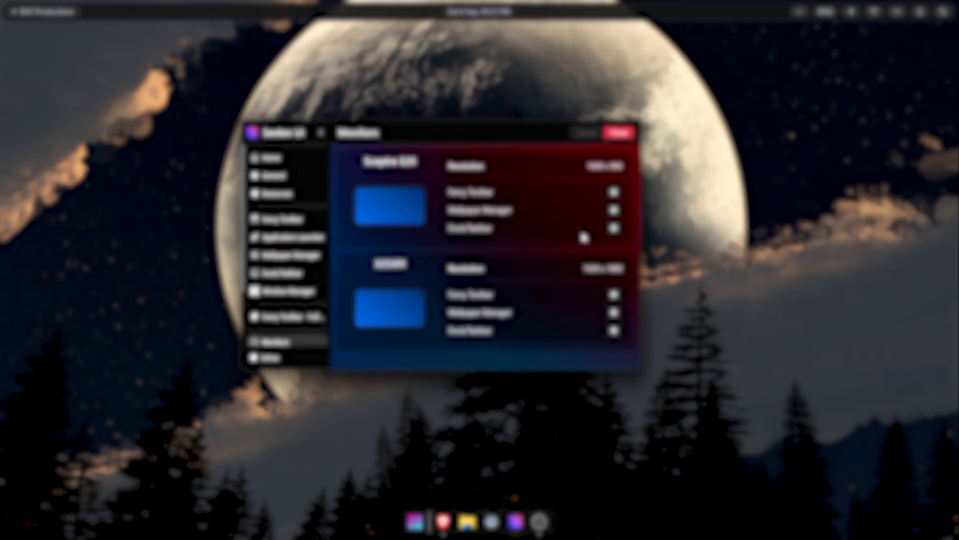
{"action": "left_click", "coordinate": [617, 229]}
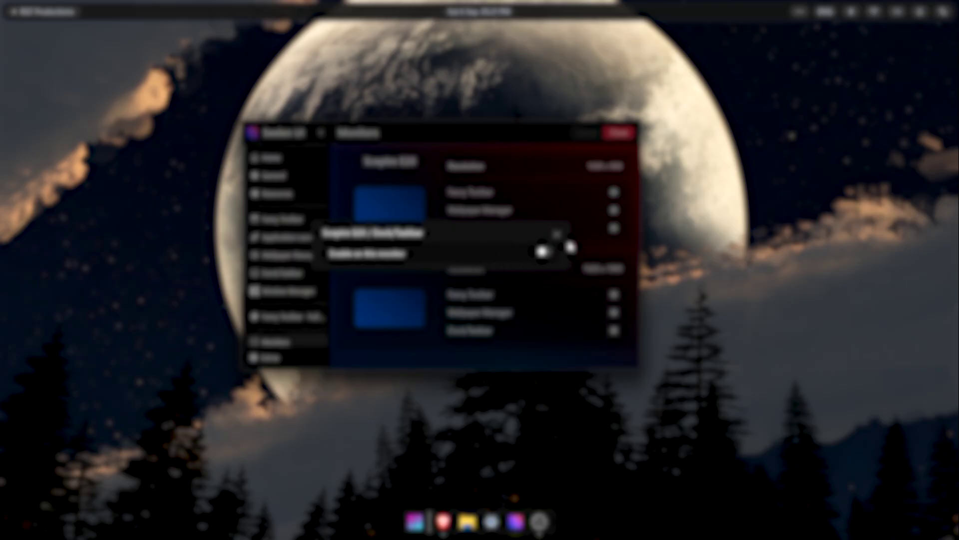
{"action": "left_click", "coordinate": [557, 235]}
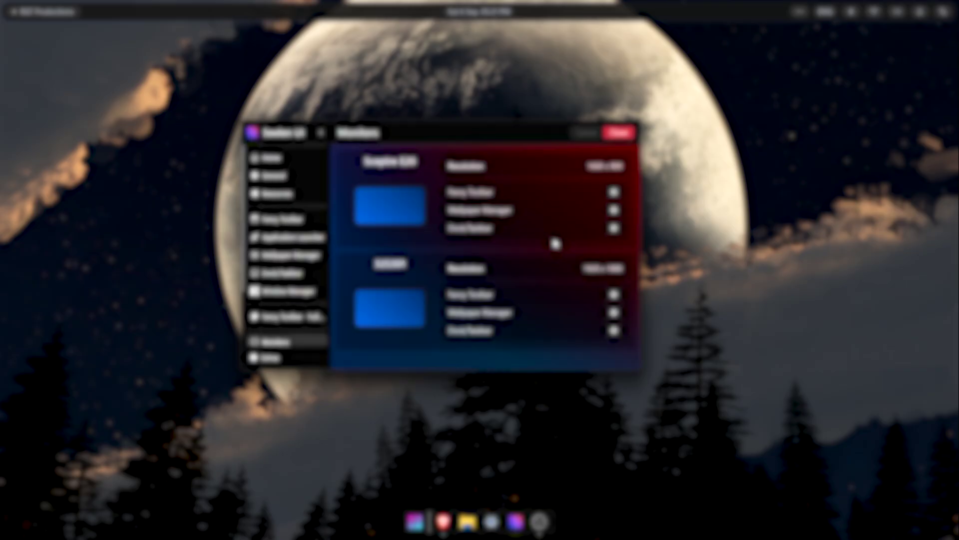
Tour the Fancy Toolbar, Application Launcher, Wallpaper Manager, Dock/Taskbar, Window Manager, Home and General pages.
{"action": "left_click", "coordinate": [285, 220]}
{"action": "left_click", "coordinate": [285, 241]}
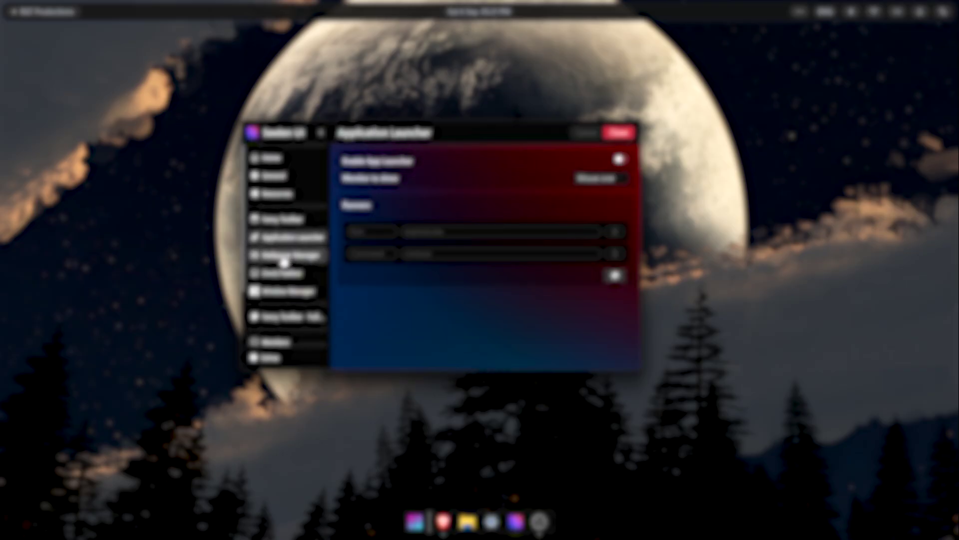
{"action": "left_click", "coordinate": [285, 255]}
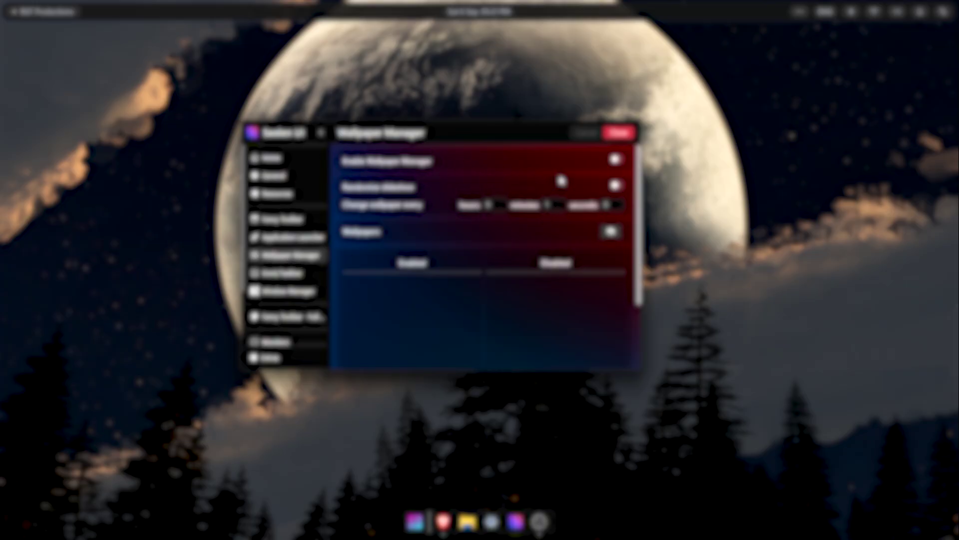
{"action": "left_click", "coordinate": [287, 274]}
{"action": "left_click", "coordinate": [280, 294]}
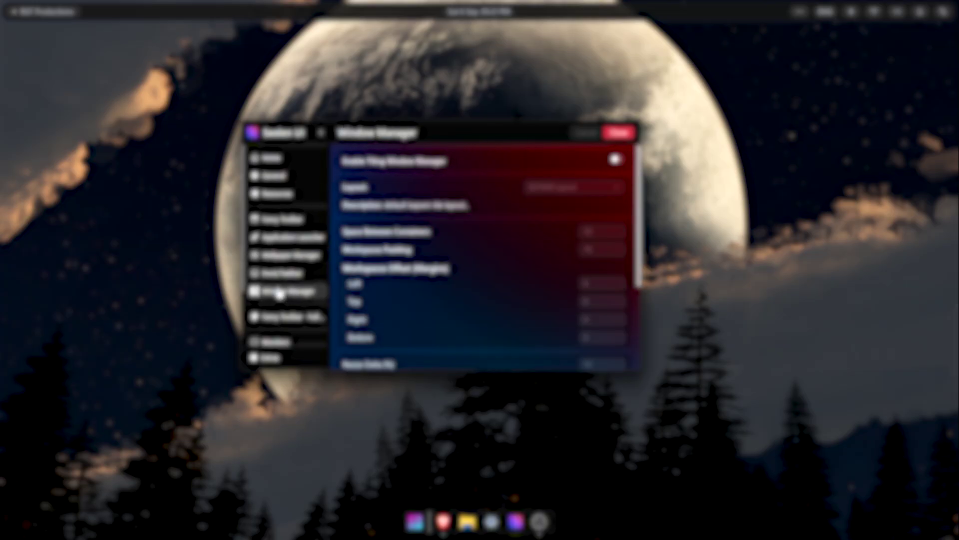
{"action": "left_click", "coordinate": [277, 160]}
{"action": "left_click", "coordinate": [285, 194]}
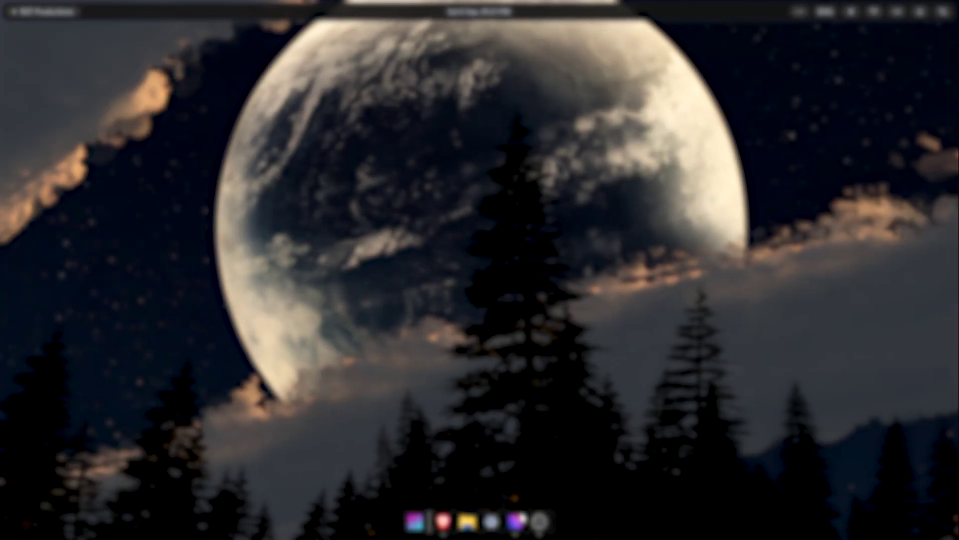
Reopen Seelen UI settings from the system tray app list.
{"action": "left_click", "coordinate": [515, 521]}
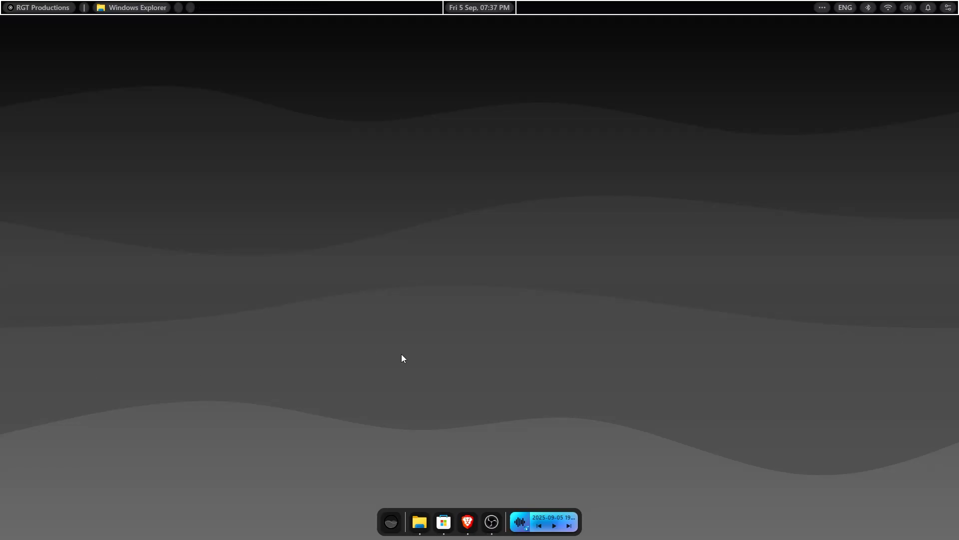
{"action": "left_click", "coordinate": [823, 9]}
{"action": "left_click", "coordinate": [803, 54]}
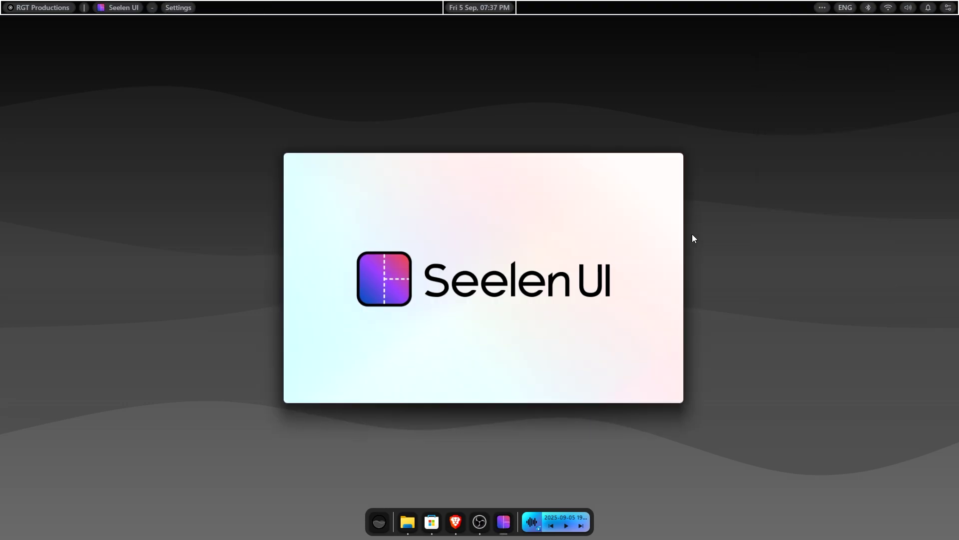
Switch off Enable Wallpaper Manager on the Wallpaper Manager page and save.
{"action": "left_click", "coordinate": [333, 288]}
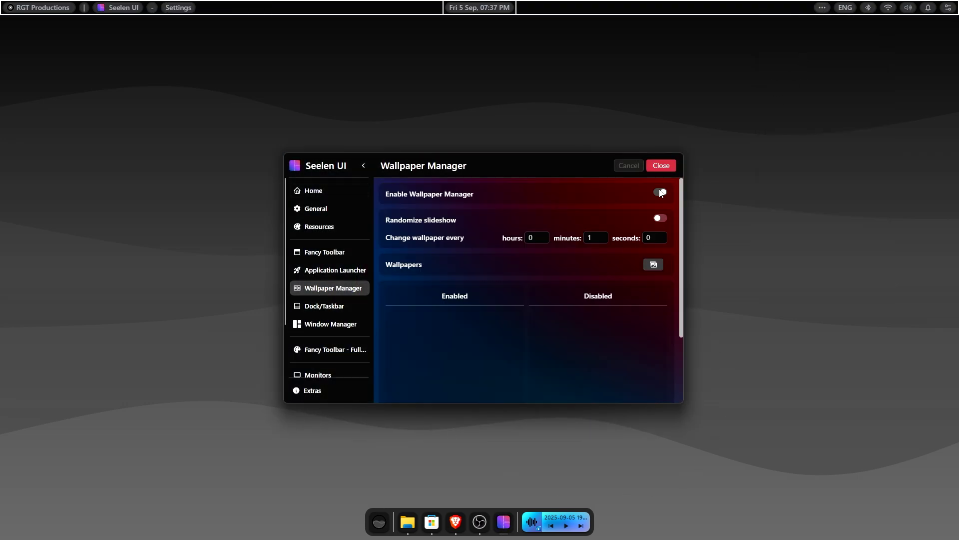
{"action": "left_click", "coordinate": [661, 165]}
{"action": "left_click", "coordinate": [661, 165]}
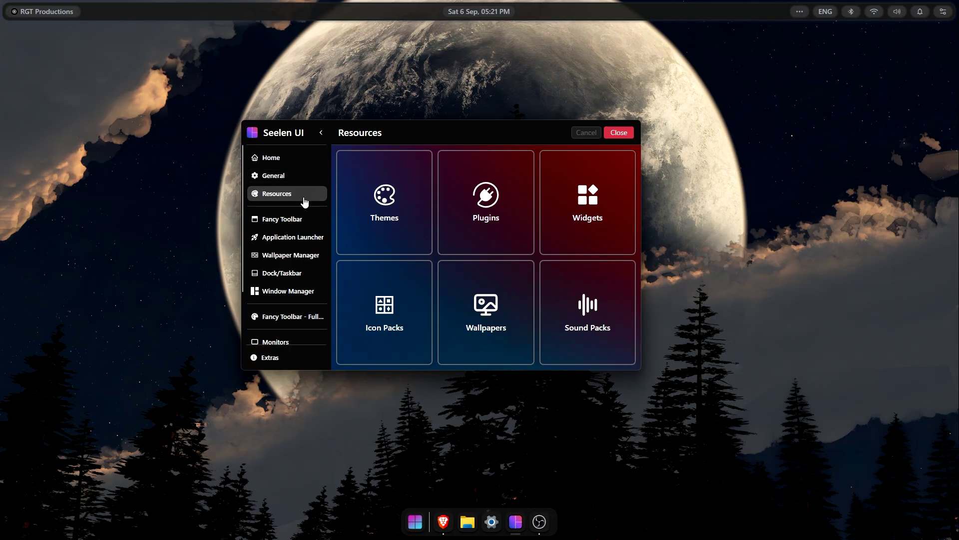
Browse the Themes, Widgets and Plugins resources, returning to Resources each time, then open Icon Packs.
{"action": "left_click", "coordinate": [385, 242]}
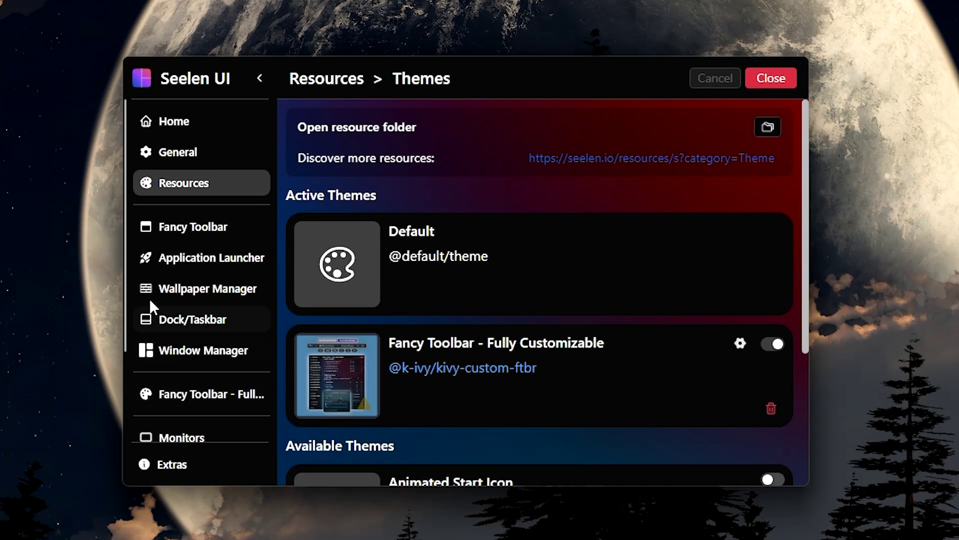
{"action": "left_click", "coordinate": [205, 174]}
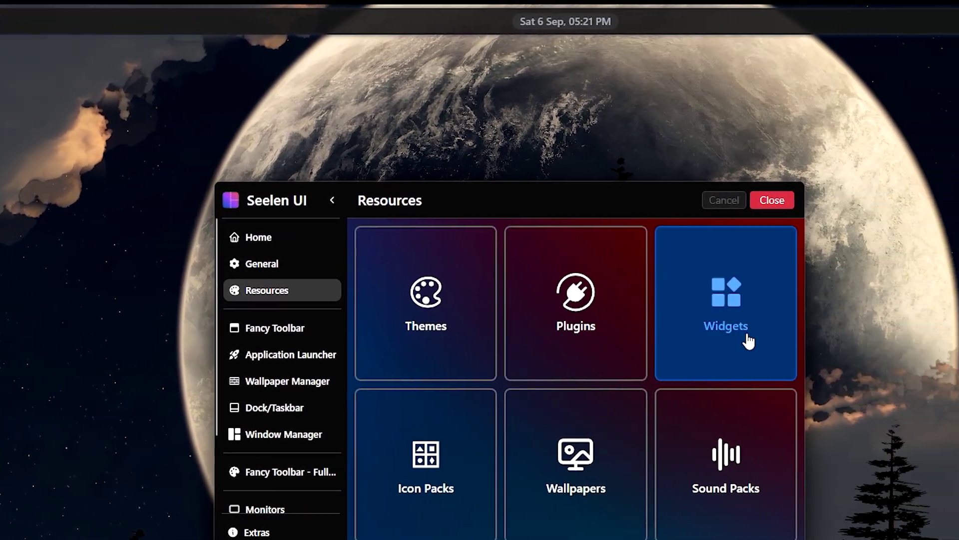
{"action": "left_click", "coordinate": [748, 341]}
{"action": "left_click", "coordinate": [390, 201]}
{"action": "left_click", "coordinate": [545, 296]}
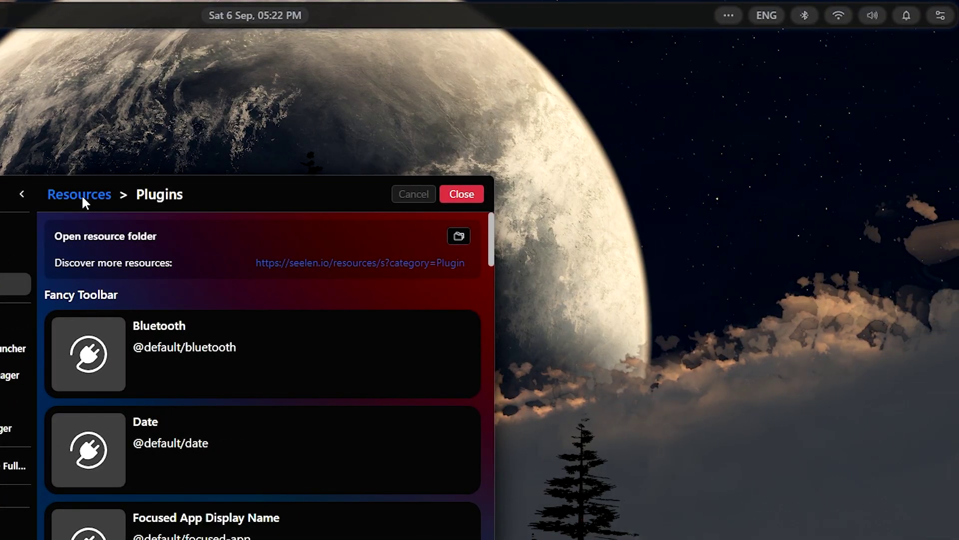
{"action": "left_click", "coordinate": [82, 194]}
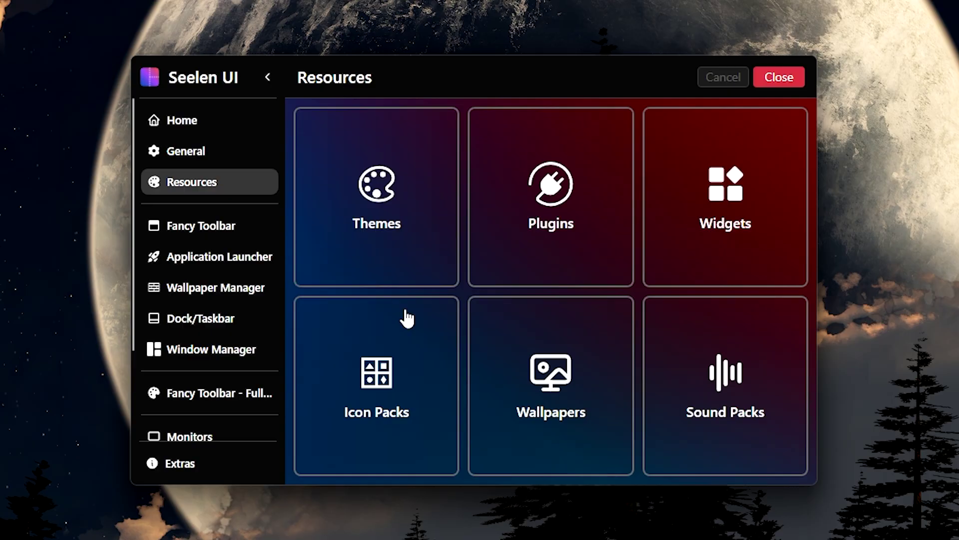
{"action": "left_click", "coordinate": [158, 504]}
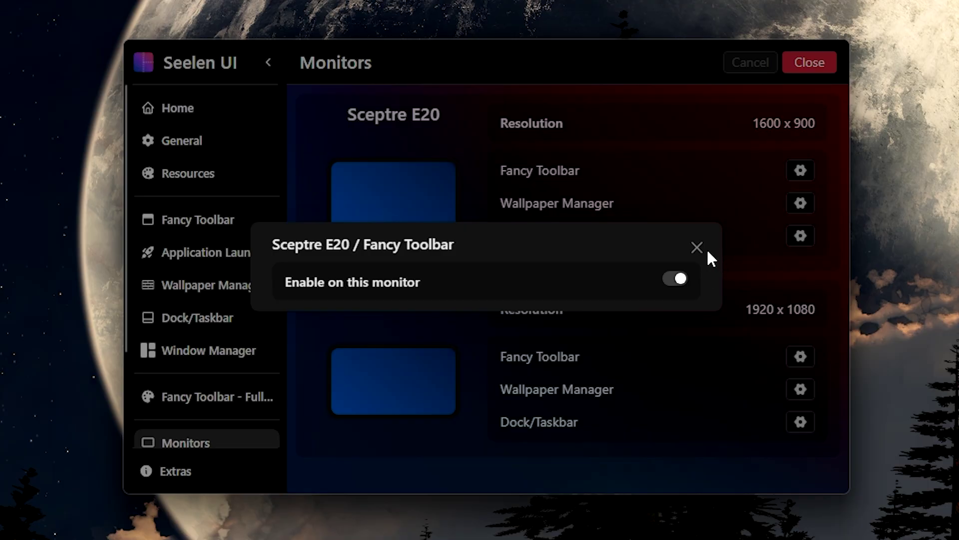
Close the Sceptre E20 Fancy Toolbar options and bring up its Dock/Taskbar options.
{"action": "left_click", "coordinate": [699, 248]}
{"action": "left_click", "coordinate": [801, 235]}
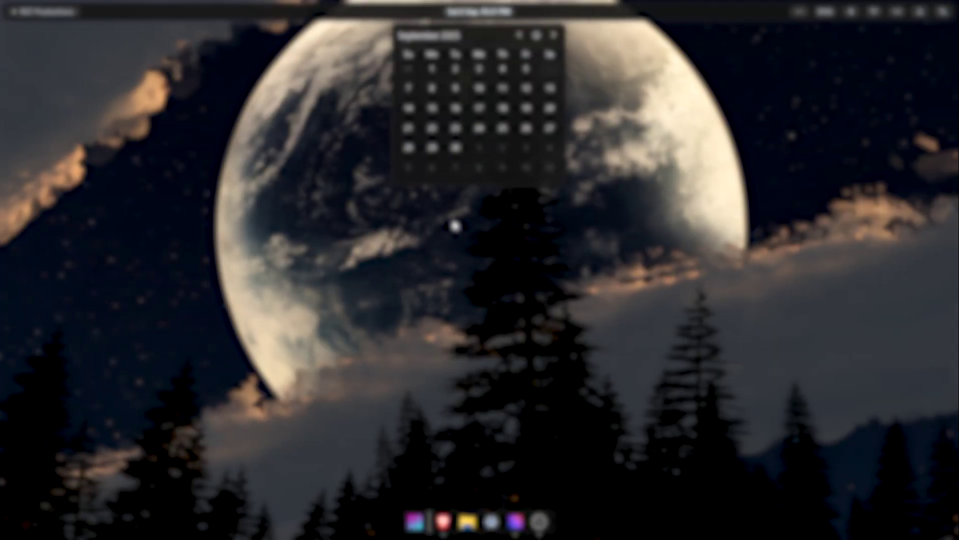
Dismiss the calendar and user menu, then reopen Seelen UI settings on the Monitors page from the dock.
{"action": "left_click", "coordinate": [375, 274]}
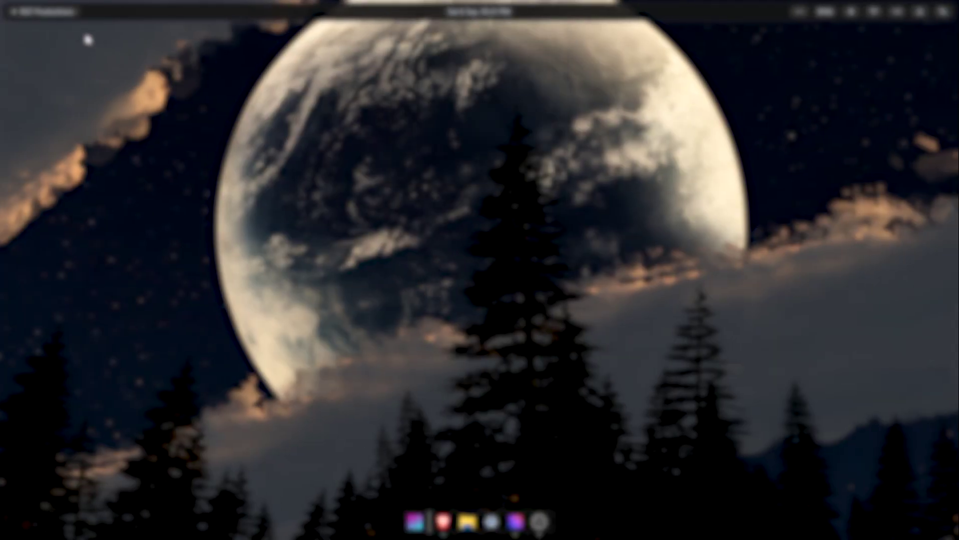
{"action": "left_click", "coordinate": [47, 11]}
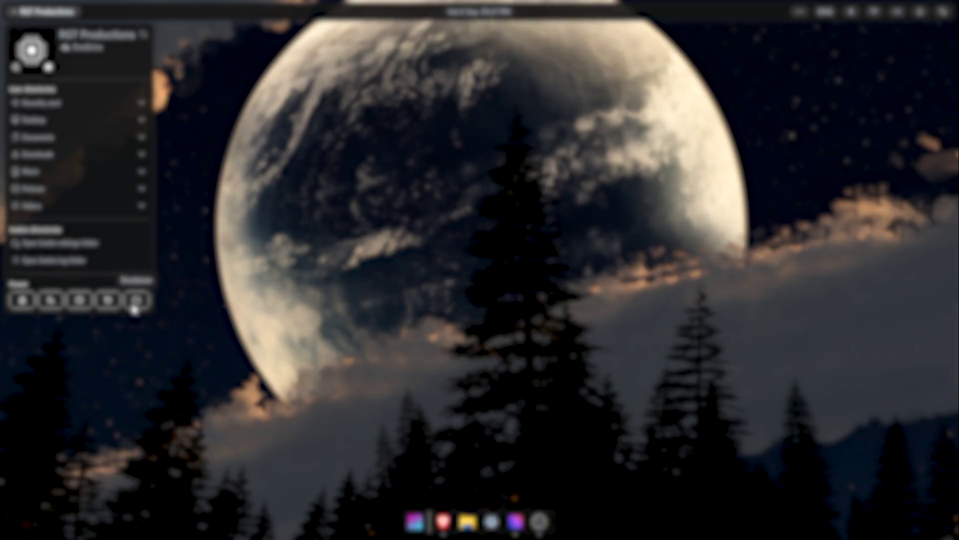
{"action": "left_click", "coordinate": [525, 407]}
{"action": "left_click", "coordinate": [516, 523]}
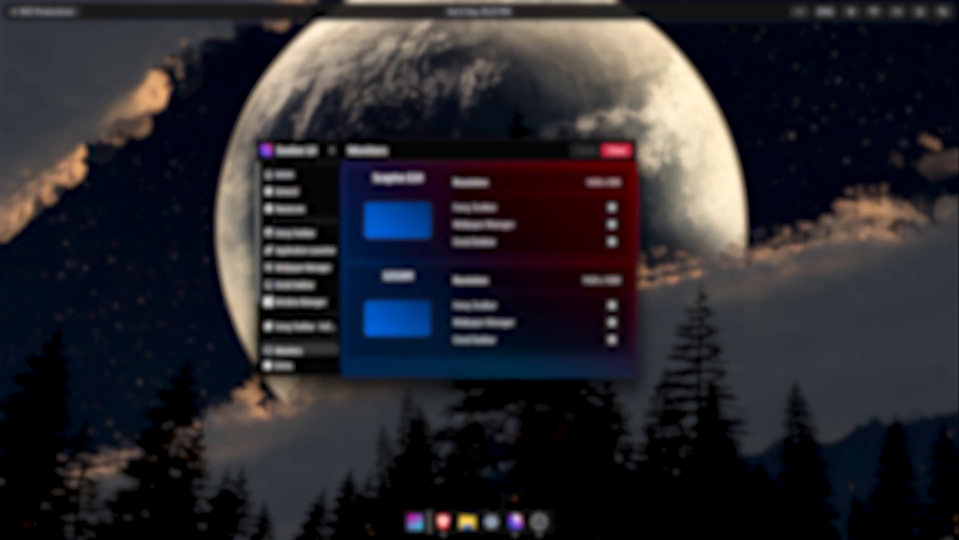